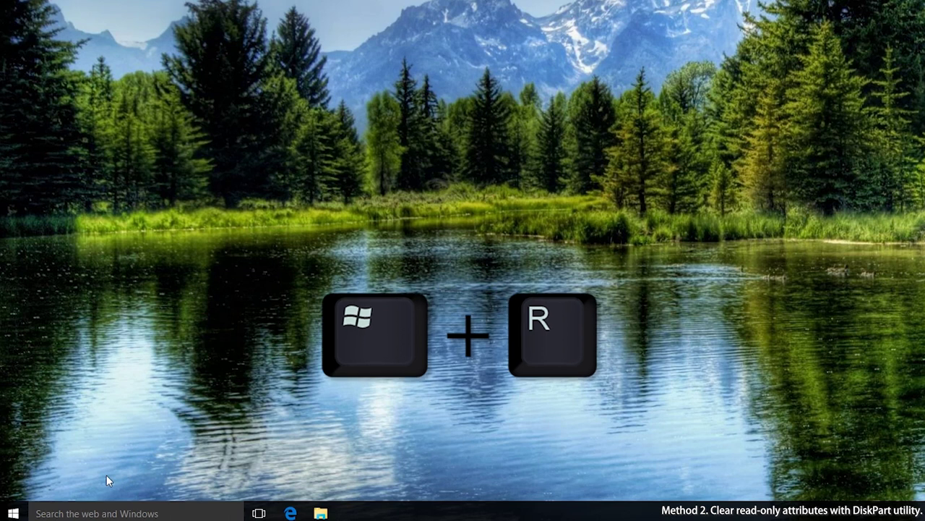
Launch DiskPart through the Run dialog and allow it to make changes to the PC.
{"action": "key", "text": "super+r"}
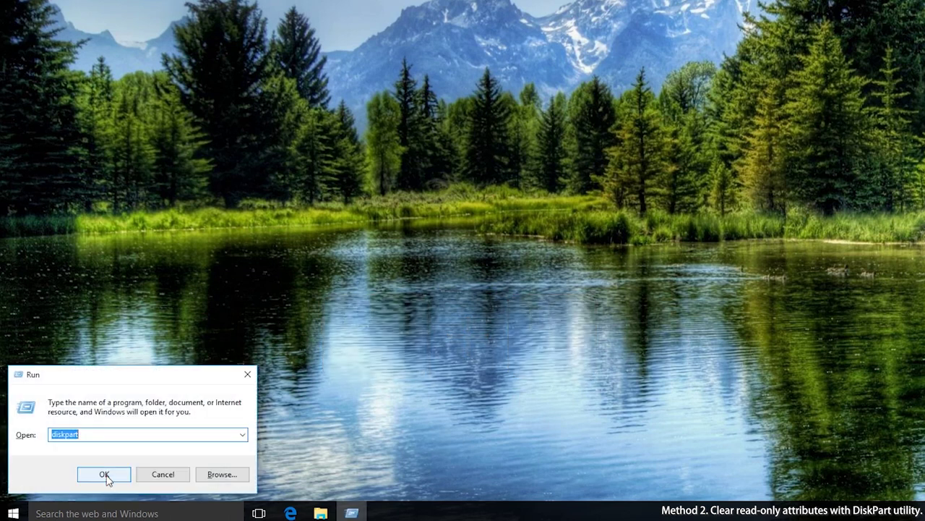
{"action": "type", "text": "diskpa"}
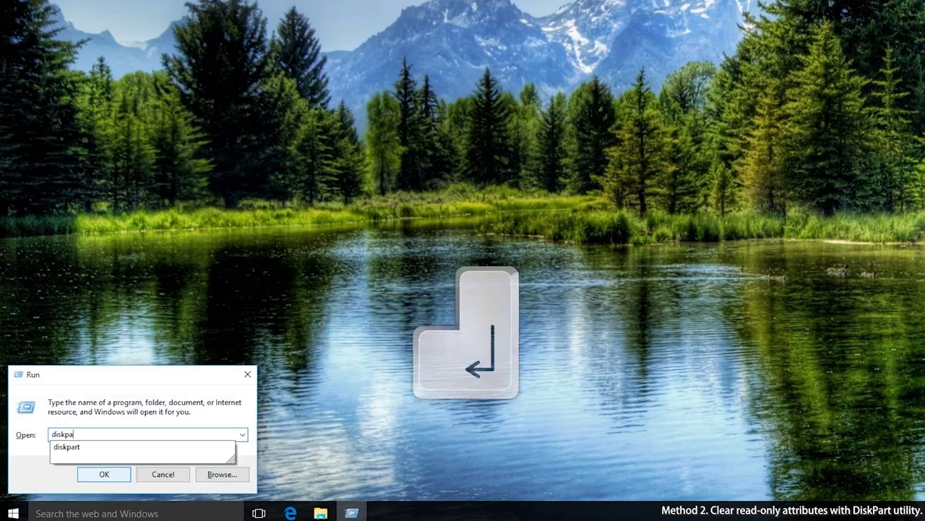
{"action": "type", "text": "rt"}
{"action": "key", "text": "Return"}
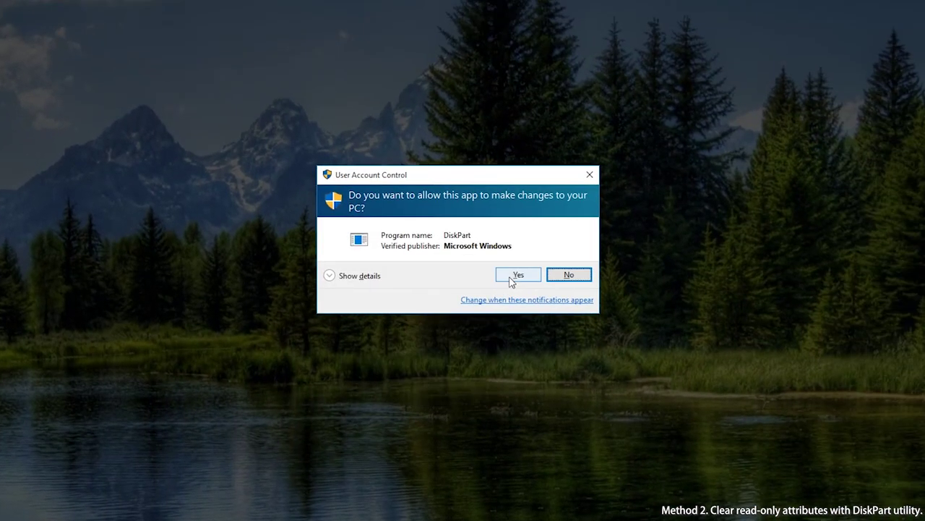
{"action": "left_click", "coordinate": [510, 278]}
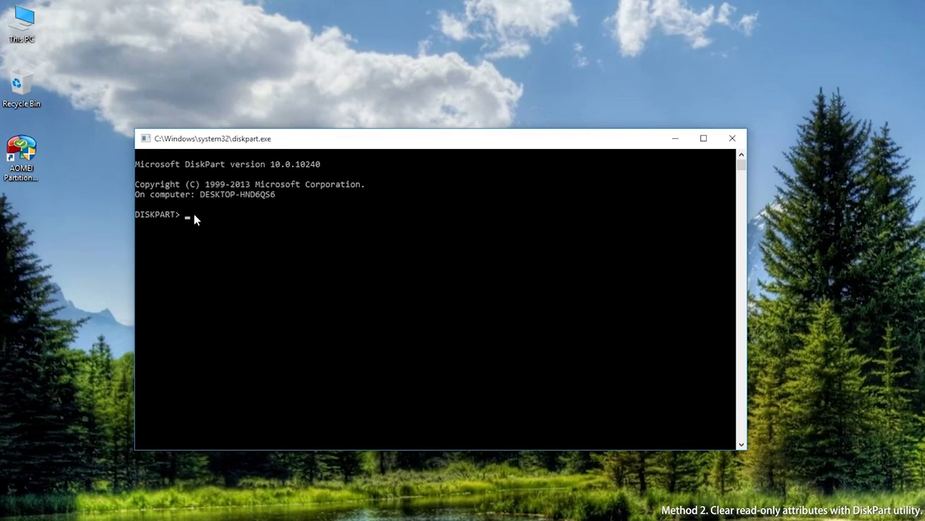
List the disks in DiskPart and select disk 2, the 28 GB drive.
{"action": "left_click", "coordinate": [187, 215]}
{"action": "type", "text": "list disk"}
{"action": "key", "text": "Return"}
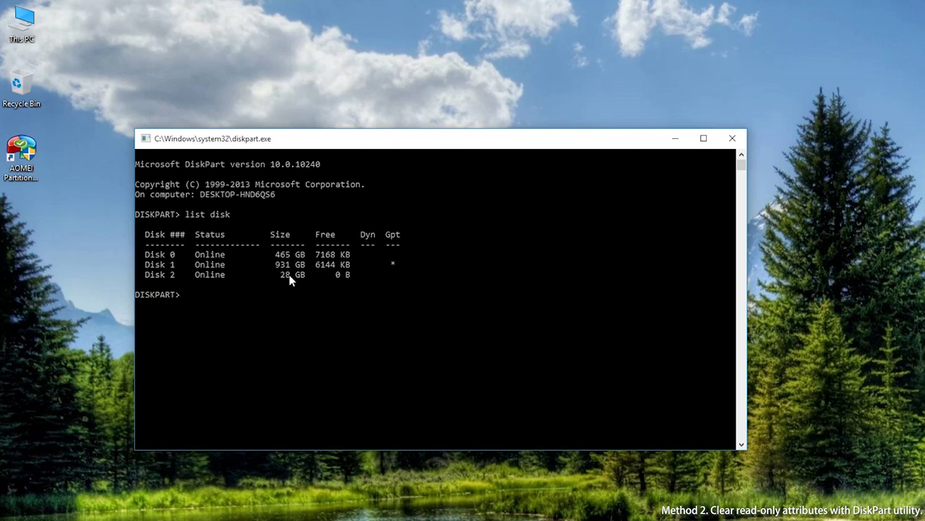
{"action": "left_click", "coordinate": [187, 295]}
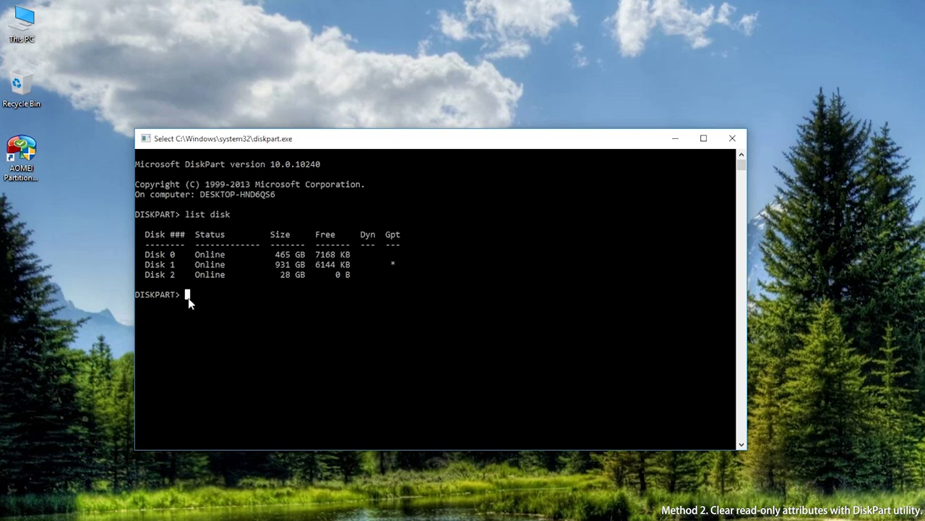
{"action": "type", "text": "sele"}
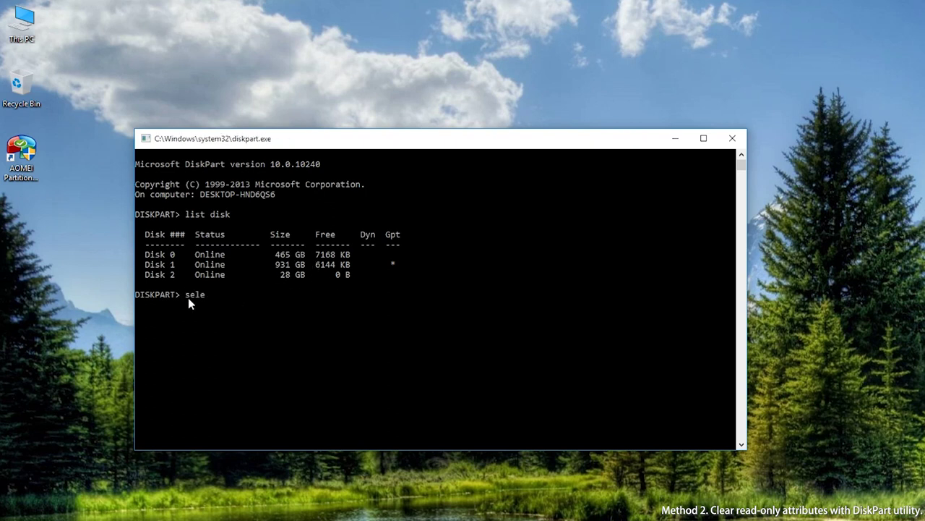
{"action": "type", "text": "ct disk 2"}
{"action": "key", "text": "Return"}
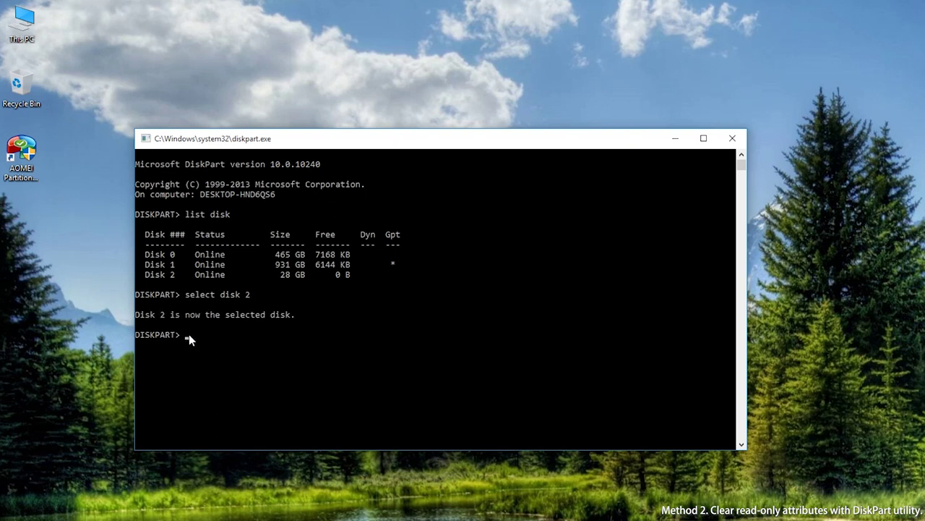
Clear the selected disk's read-only attribute with "attributes disk clear readonly" and close DiskPart.
{"action": "type", "text": "attributes disk clear readonly"}
{"action": "key", "text": "Return"}
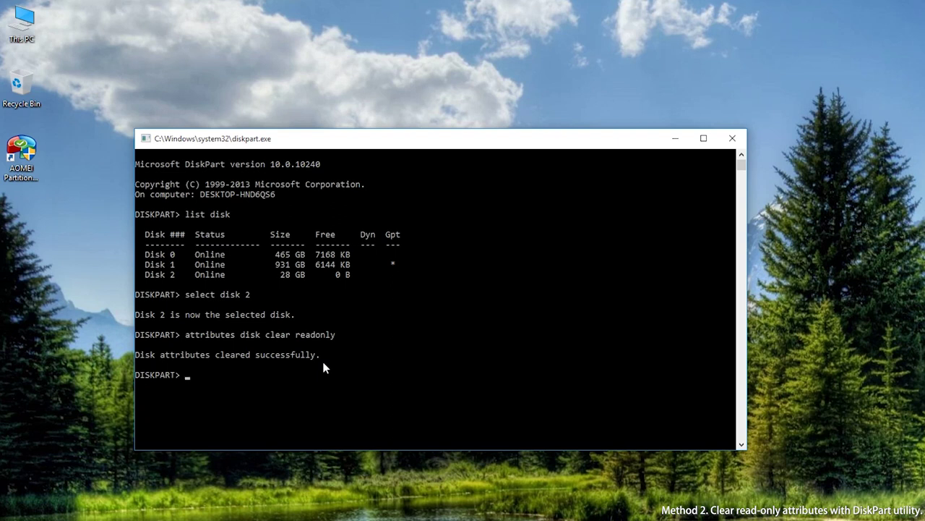
{"action": "left_click", "coordinate": [734, 138]}
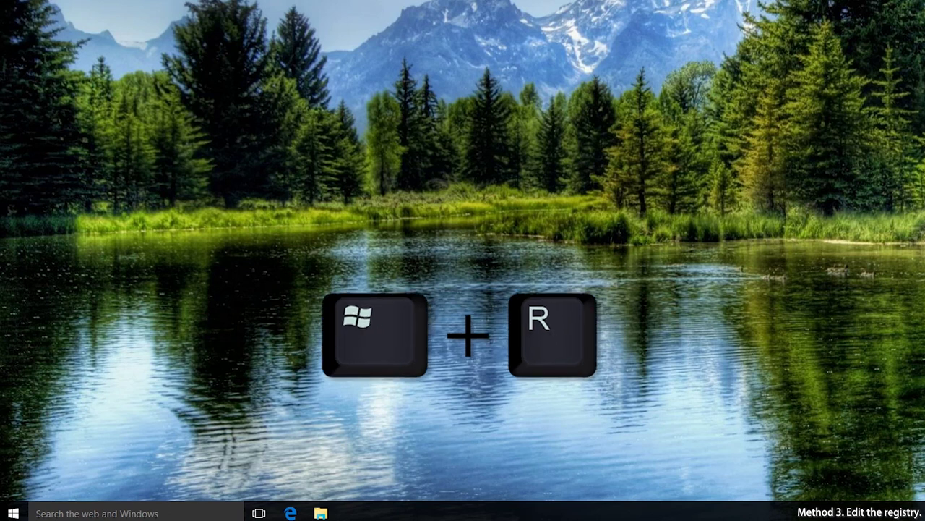
Launch Registry Editor by running regedit and allow it to make changes to the PC.
{"action": "key", "text": "super+r"}
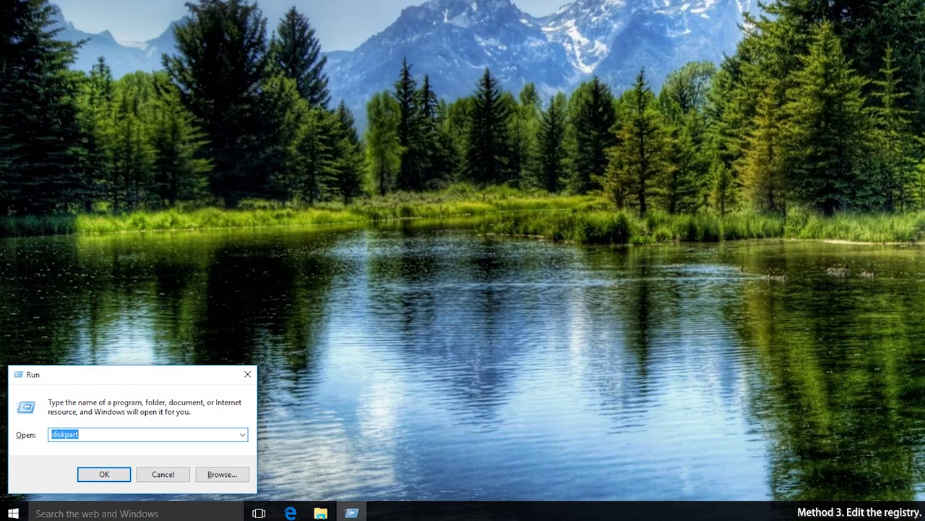
{"action": "type", "text": "reg"}
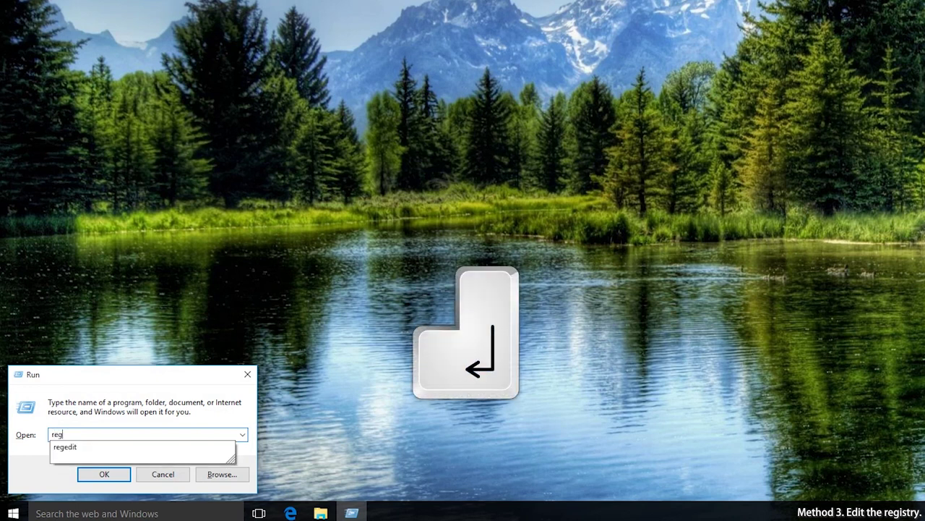
{"action": "type", "text": "edit"}
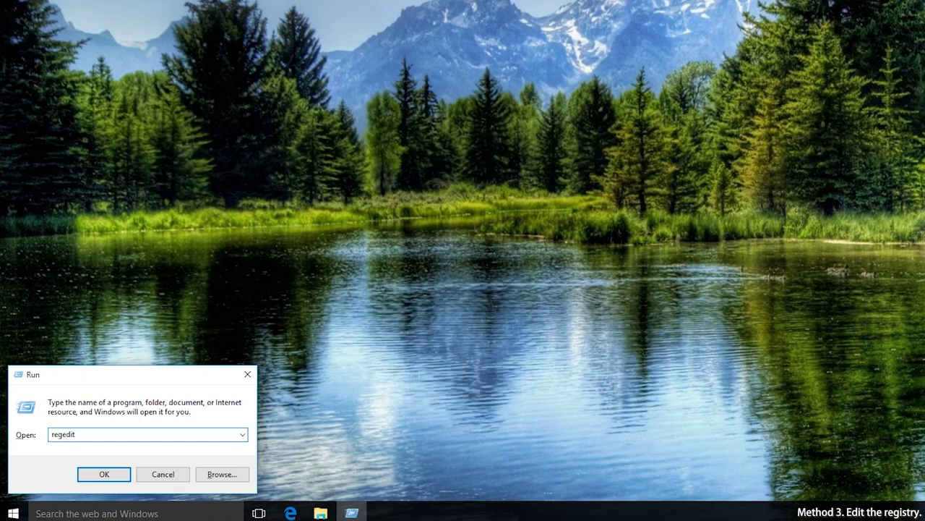
{"action": "key", "text": "Return"}
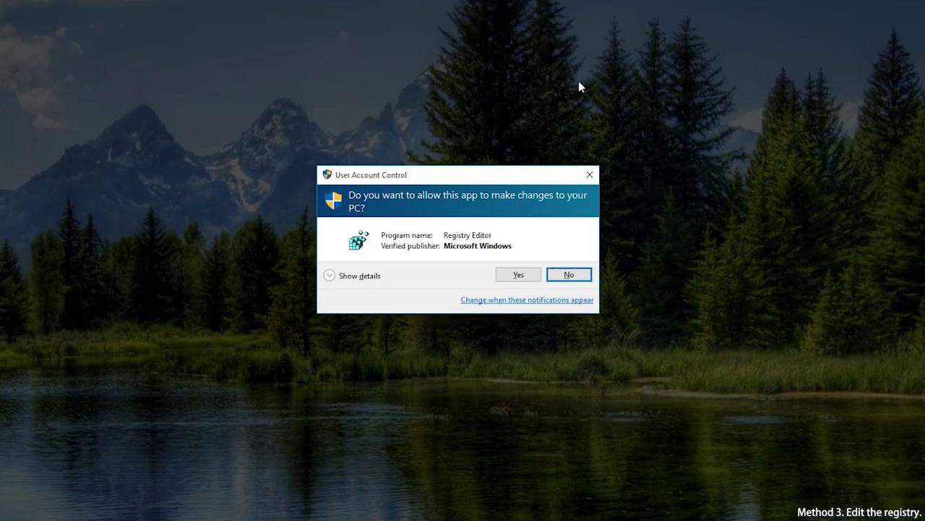
{"action": "left_click", "coordinate": [522, 273]}
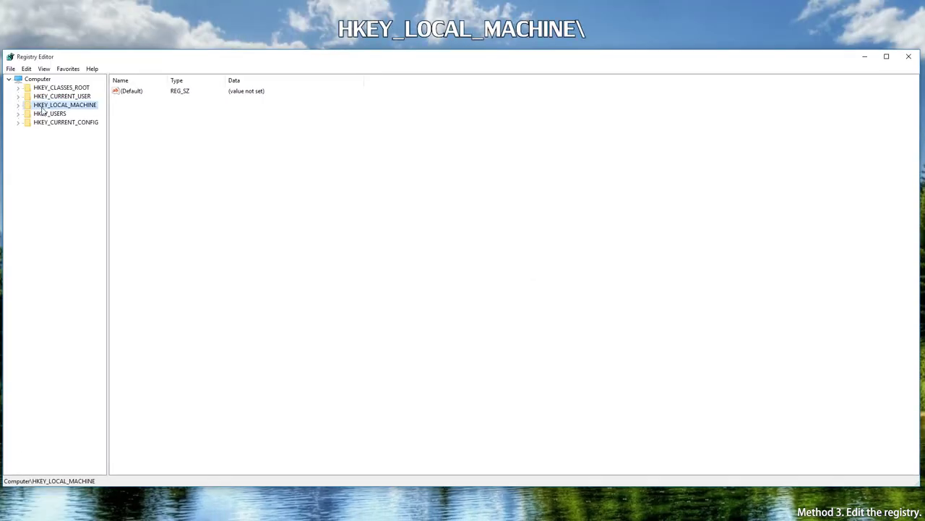
Expand the registry tree down to HKEY_LOCAL_MACHINE\SYSTEM\CurrentControlSet\Control and show the subkeys of Control.
{"action": "left_click", "coordinate": [19, 106]}
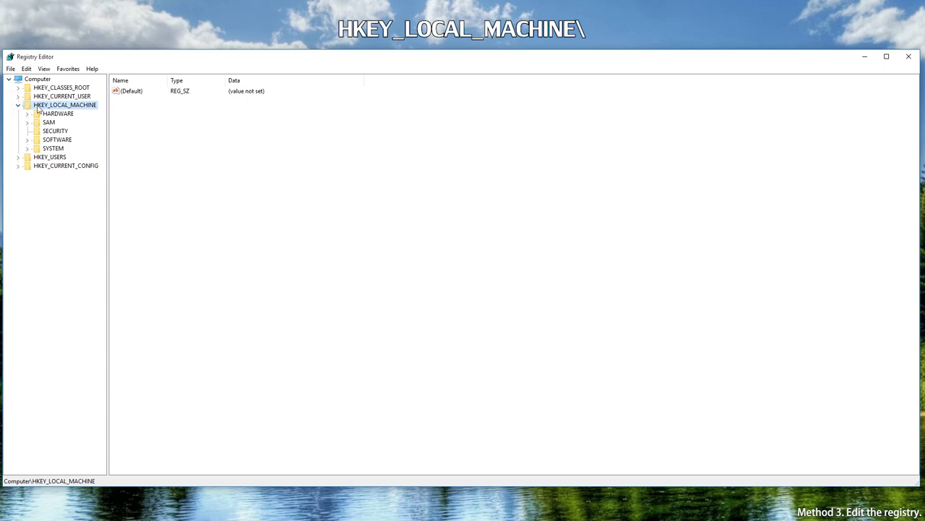
{"action": "left_click", "coordinate": [27, 148]}
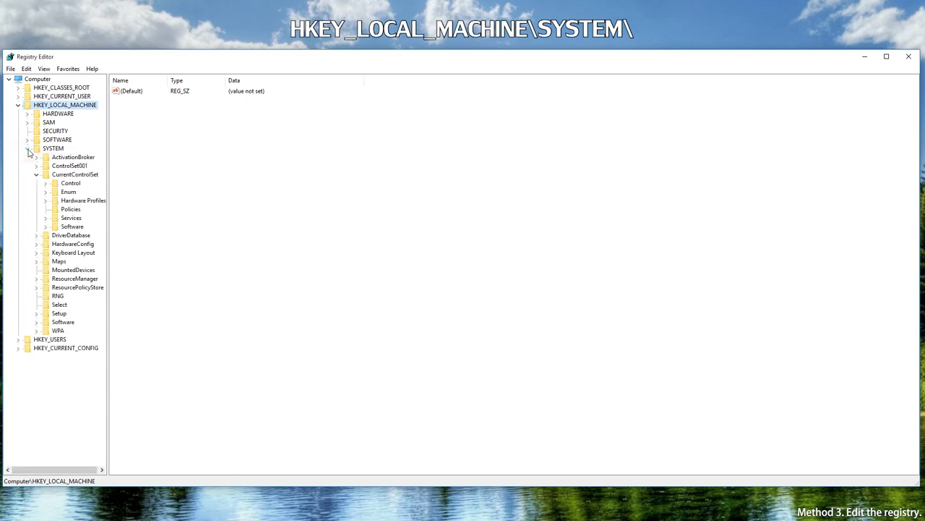
{"action": "left_click", "coordinate": [79, 175]}
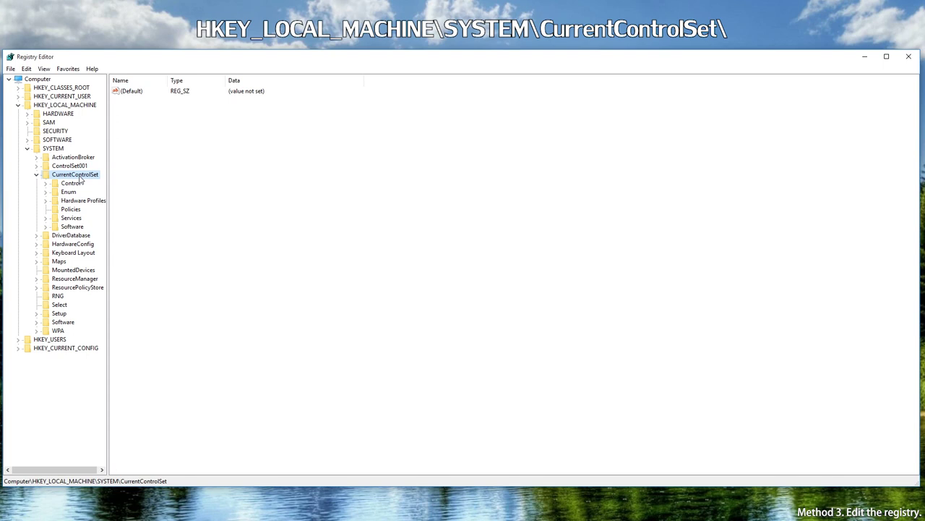
{"action": "left_click", "coordinate": [71, 185]}
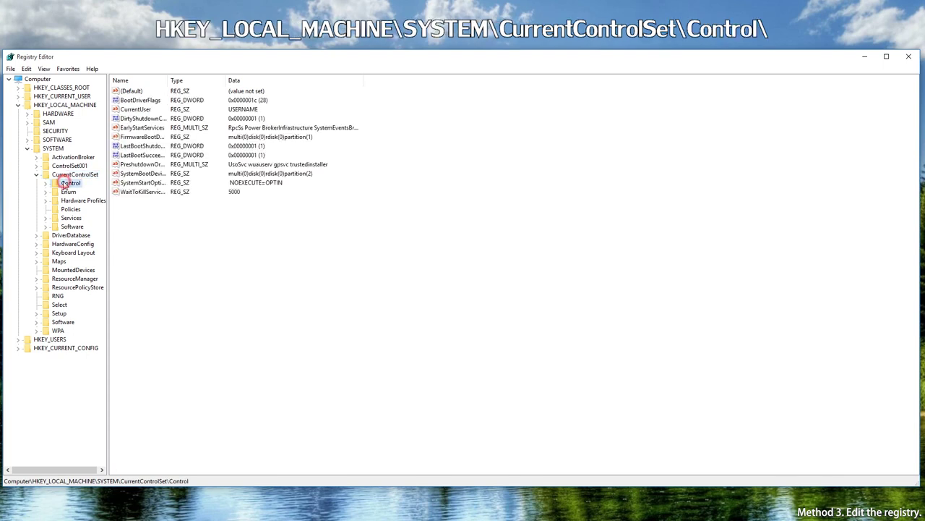
{"action": "left_click", "coordinate": [45, 184]}
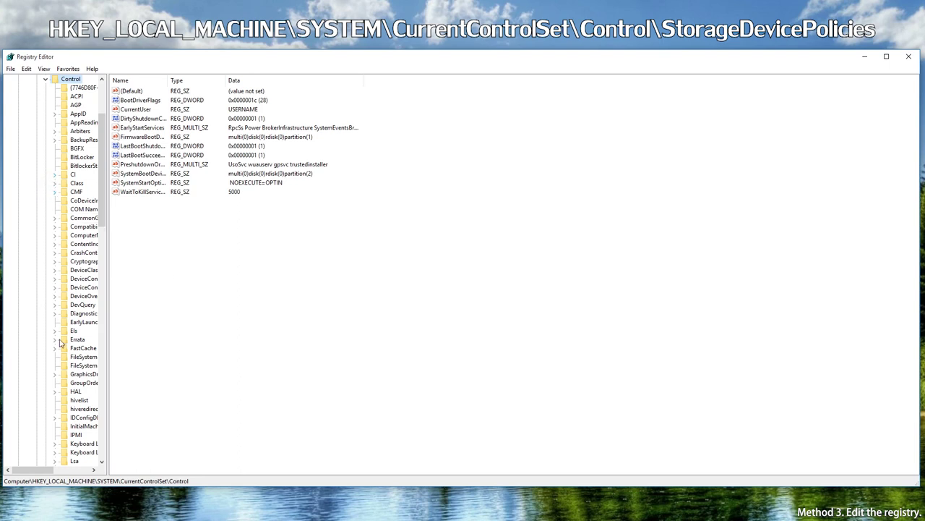
Find the StorageDevicePolicies key under Control and open it.
{"action": "left_click", "coordinate": [43, 470]}
{"action": "left_click_drag", "start_coordinate": [43, 470], "coordinate": [57, 470]}
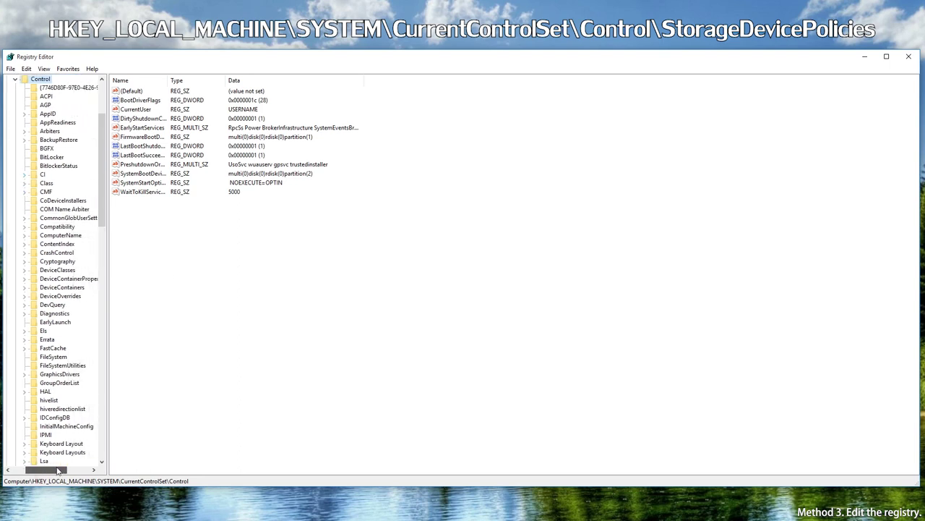
{"action": "scroll", "coordinate": [63, 161], "scroll_direction": "down", "scroll_amount": 15}
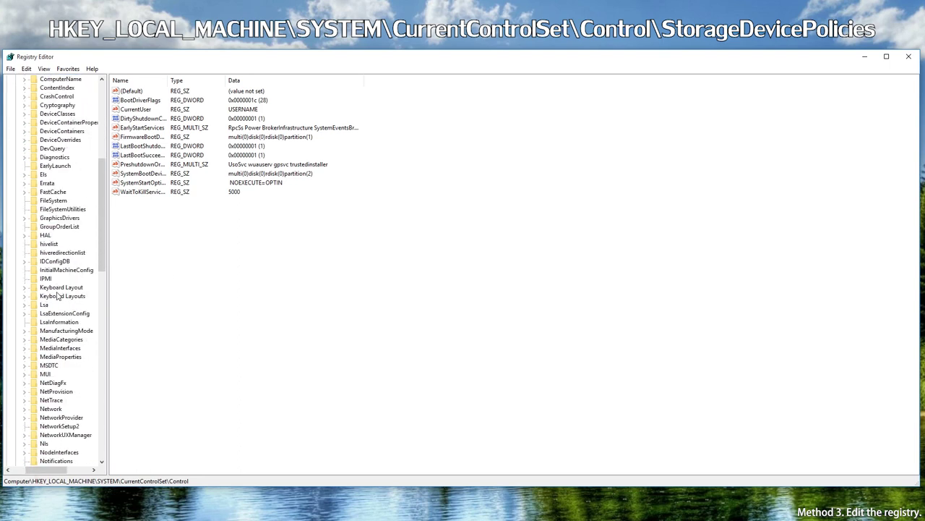
{"action": "scroll", "coordinate": [63, 342], "scroll_direction": "down", "scroll_amount": 2}
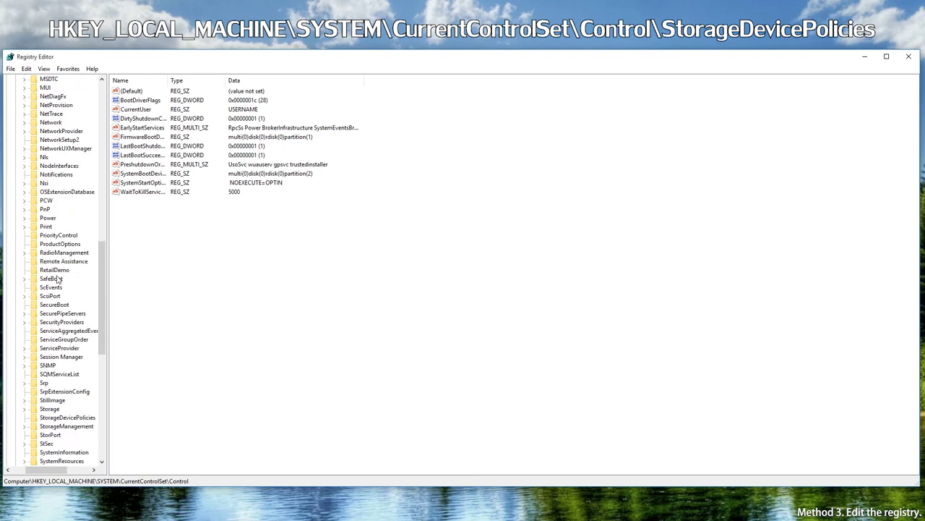
{"action": "scroll", "coordinate": [63, 361], "scroll_direction": "down", "scroll_amount": 5}
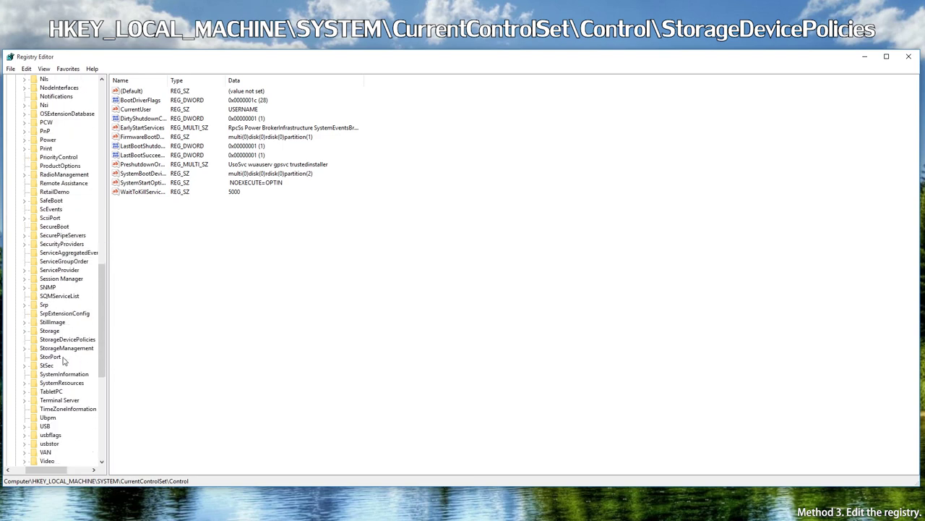
{"action": "scroll", "coordinate": [65, 372], "scroll_direction": "down", "scroll_amount": 1}
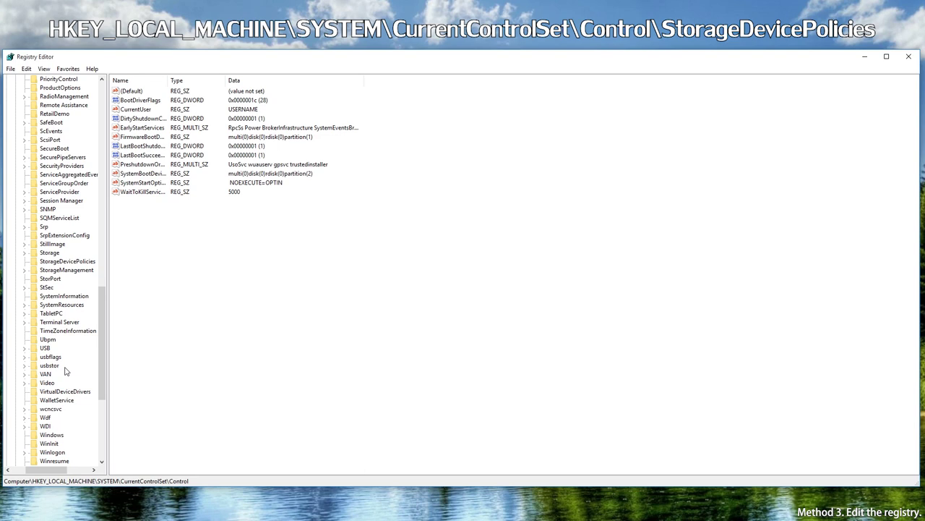
{"action": "left_click", "coordinate": [51, 262]}
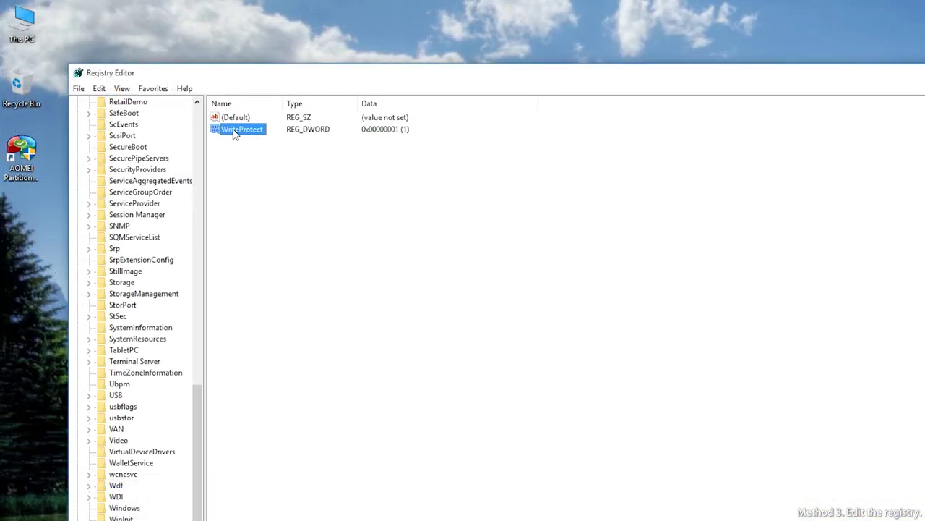
Set the WriteProtect DWORD's value data to 0 and close Registry Editor.
{"action": "double_click", "coordinate": [234, 129]}
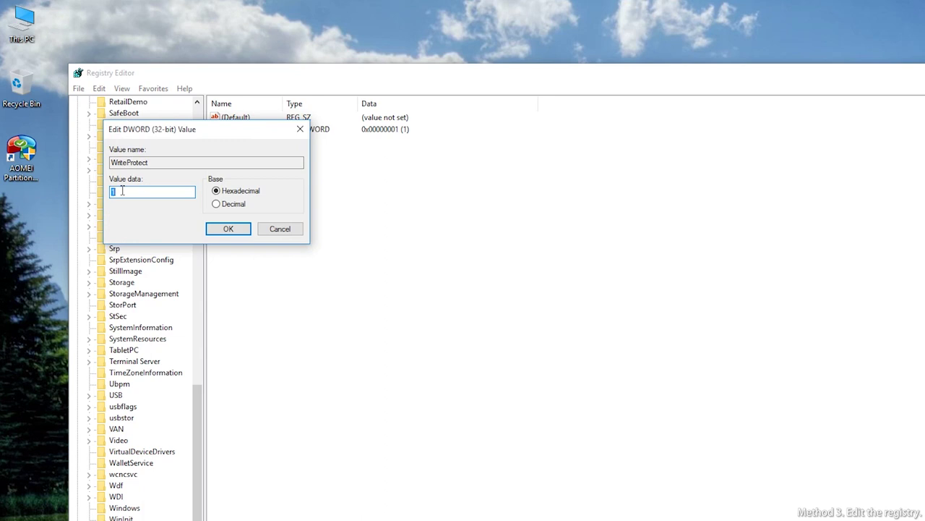
{"action": "key", "text": "BackSpace"}
{"action": "type", "text": "0"}
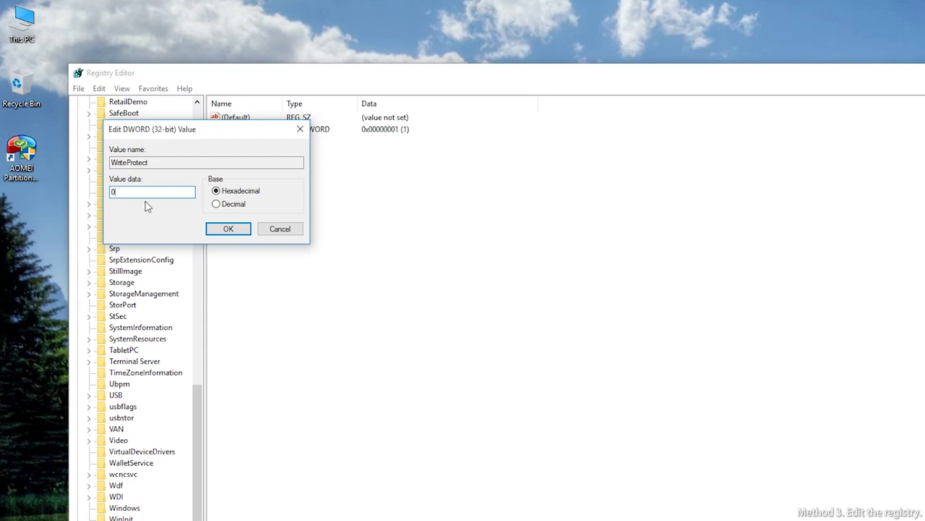
{"action": "left_click", "coordinate": [219, 232]}
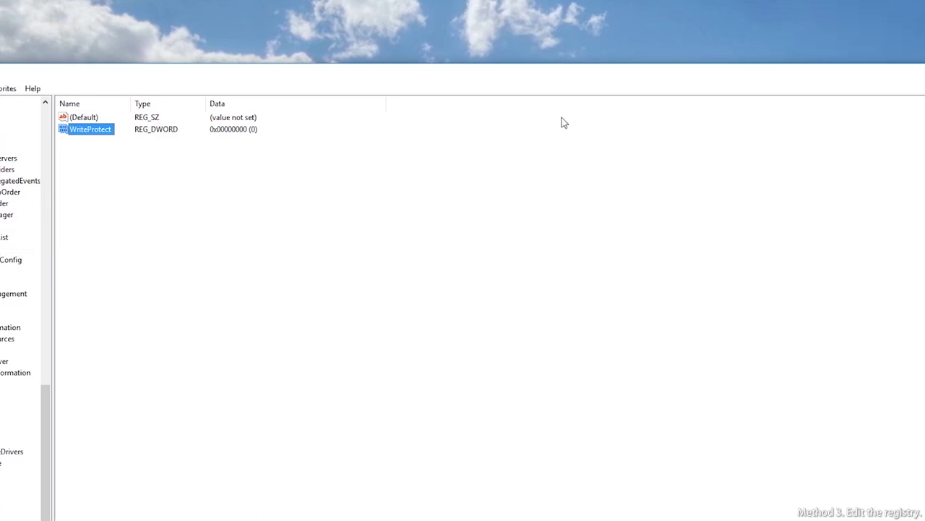
{"action": "left_click", "coordinate": [919, 77]}
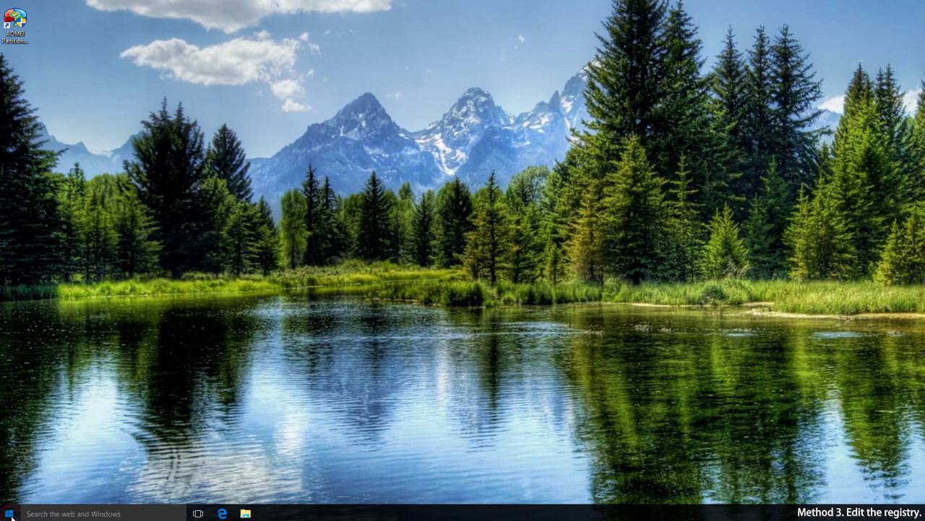
{"action": "left_click", "coordinate": [9, 514]}
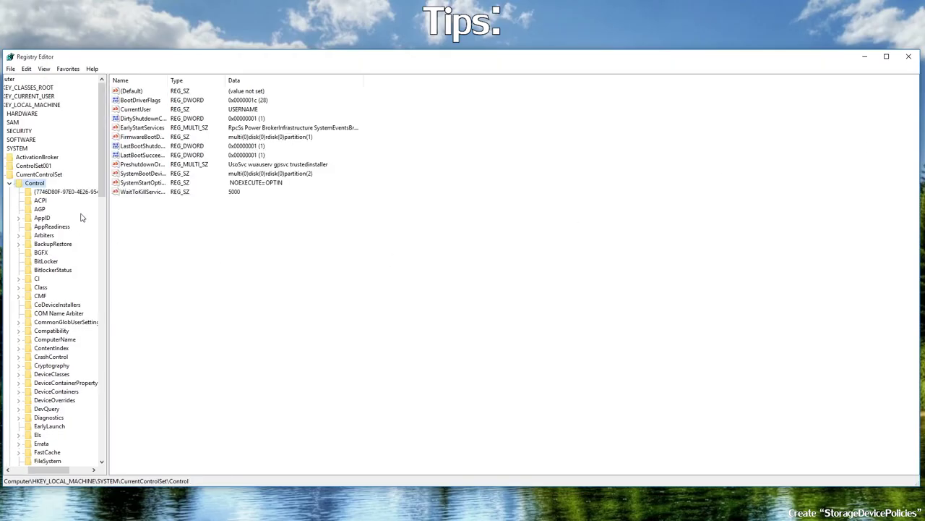
Create a new key named StorageDevicePolicies under the Control key in Registry Editor.
{"action": "right_click", "coordinate": [40, 187]}
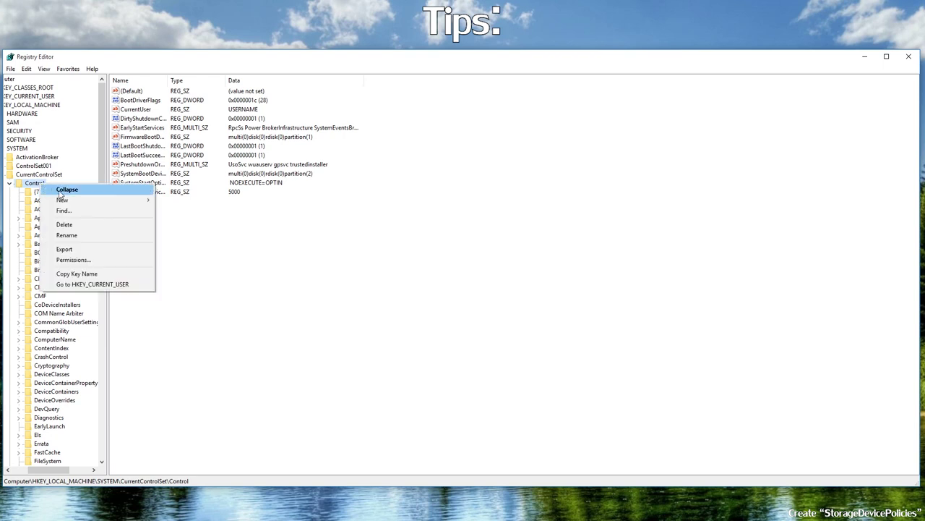
{"action": "mouse_move", "coordinate": [65, 202]}
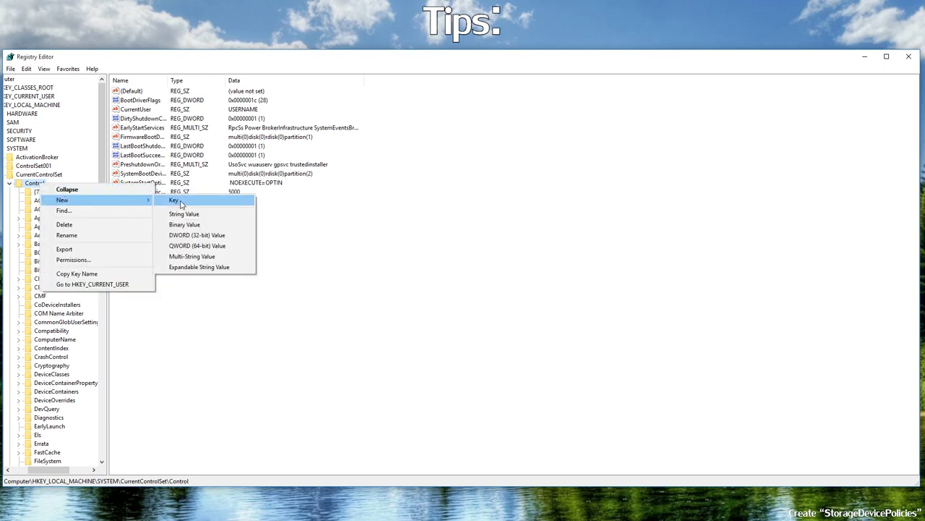
{"action": "left_click", "coordinate": [180, 204]}
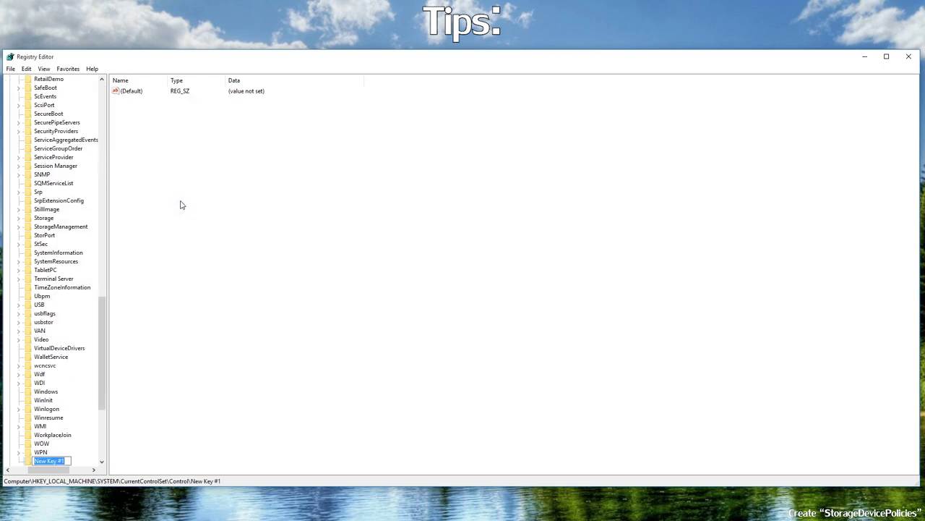
{"action": "type", "text": "StorageDevicePolicies"}
{"action": "key", "text": "Return"}
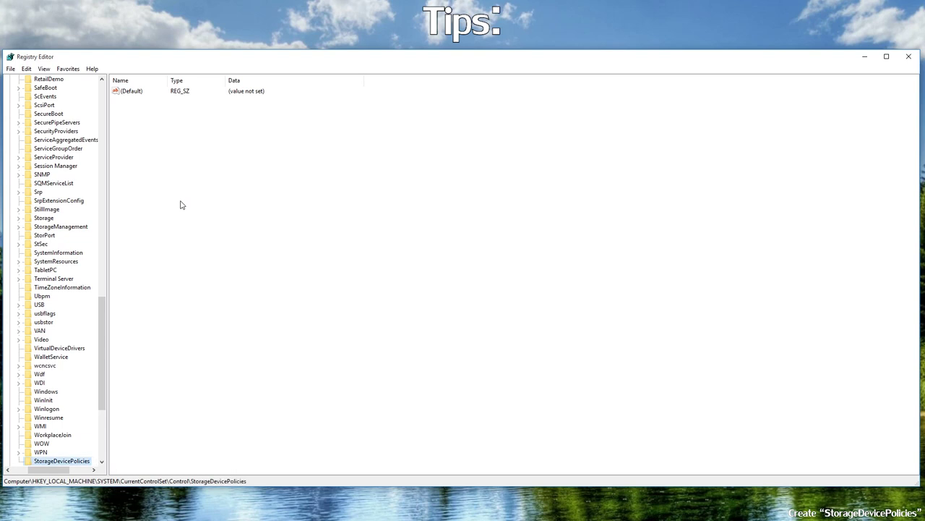
Create a DWORD (32-bit) value named WriteProtect in the StorageDevicePolicies key.
{"action": "left_click", "coordinate": [64, 463]}
{"action": "right_click", "coordinate": [149, 108]}
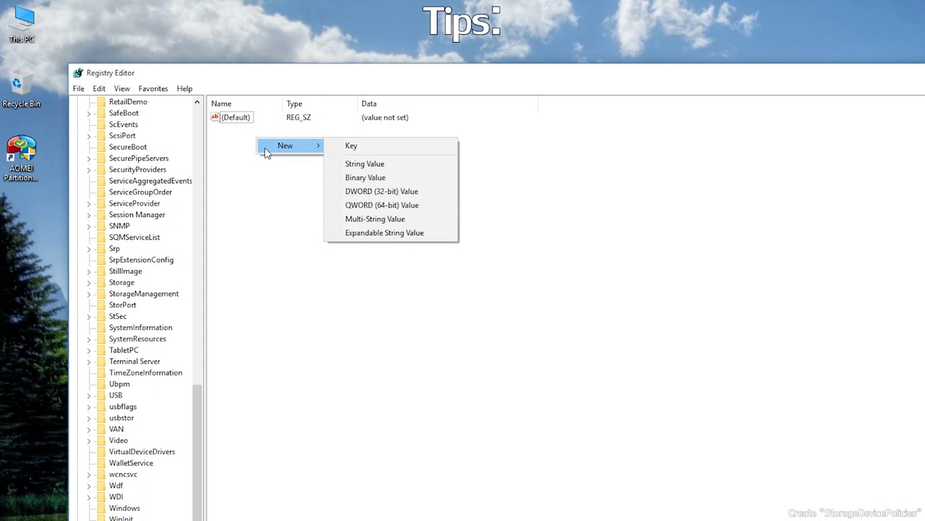
{"action": "left_click", "coordinate": [427, 192]}
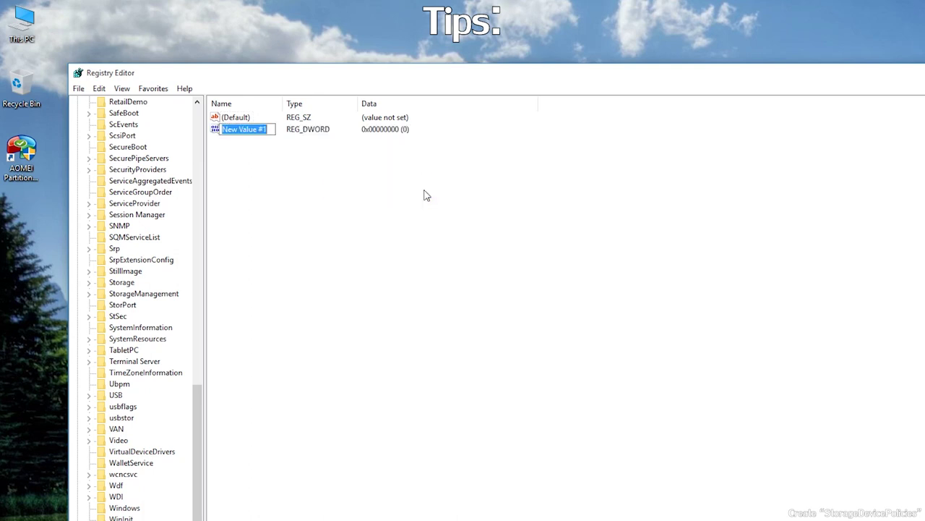
{"action": "type", "text": "WritePro"}
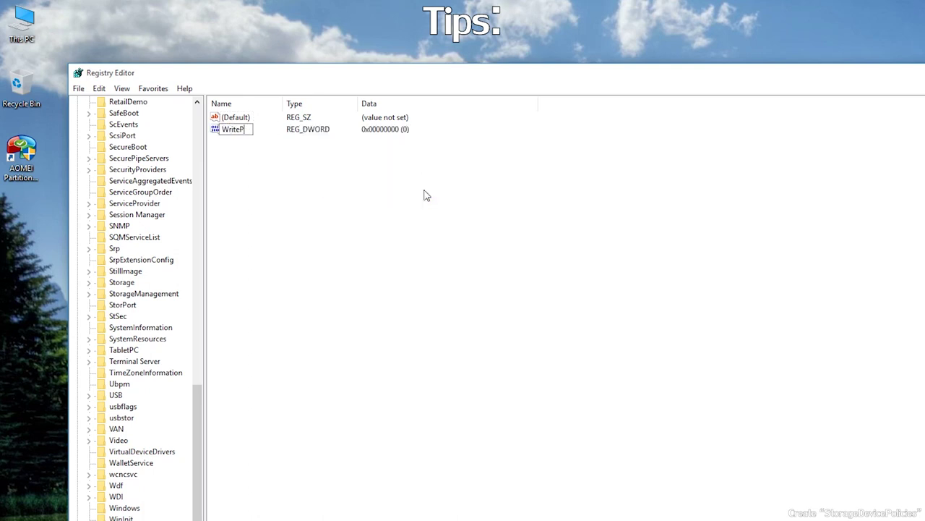
{"action": "type", "text": "tect"}
{"action": "key", "text": "Return"}
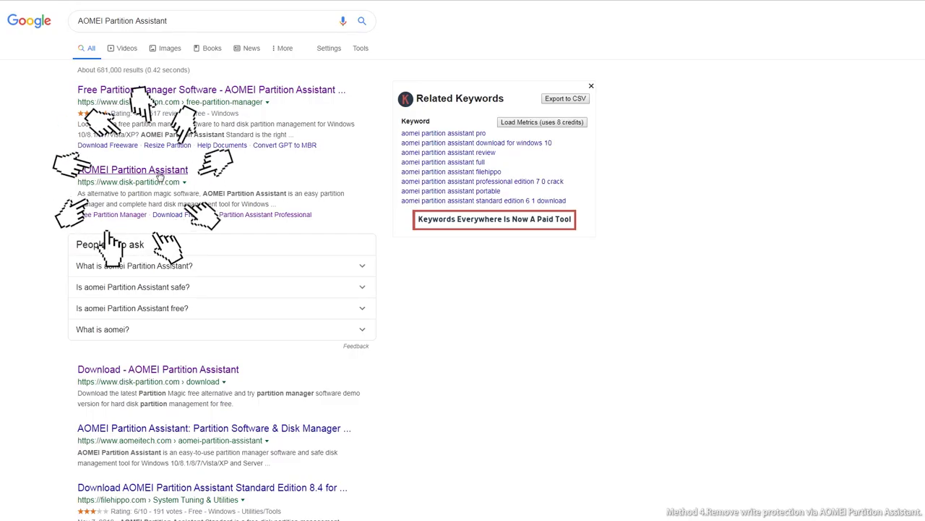
Open the AOMEI Partition Assistant website from the search results, then switch to the AOMEI Partition Assistant program and allow it to make changes.
{"action": "left_click", "coordinate": [160, 172]}
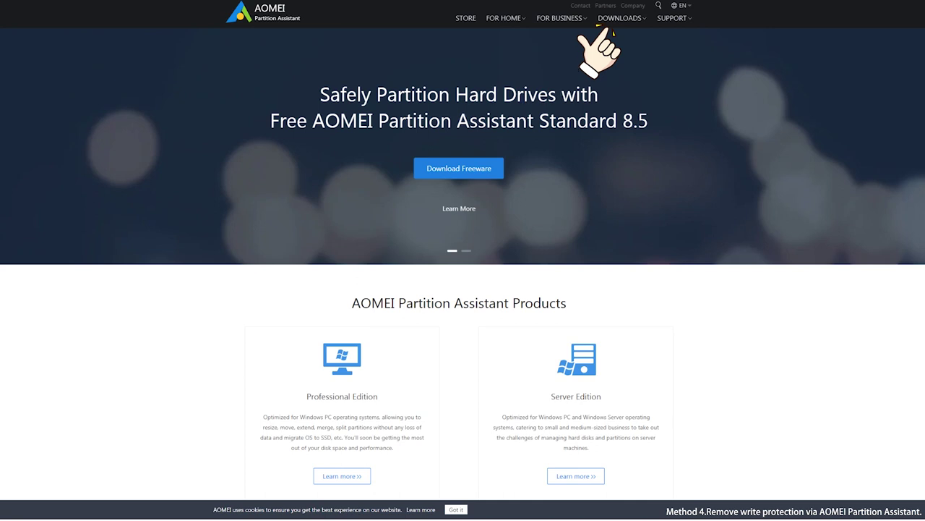
{"action": "mouse_move", "coordinate": [631, 24]}
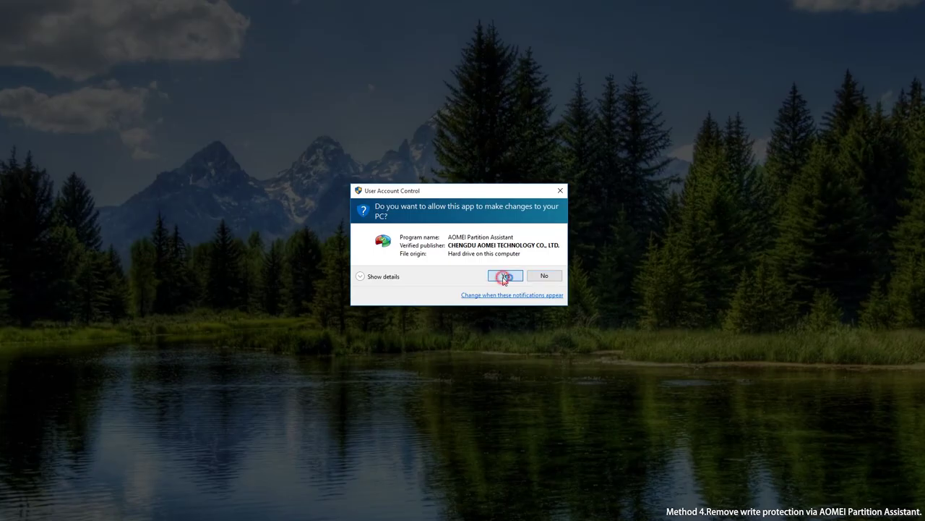
{"action": "left_click", "coordinate": [501, 274]}
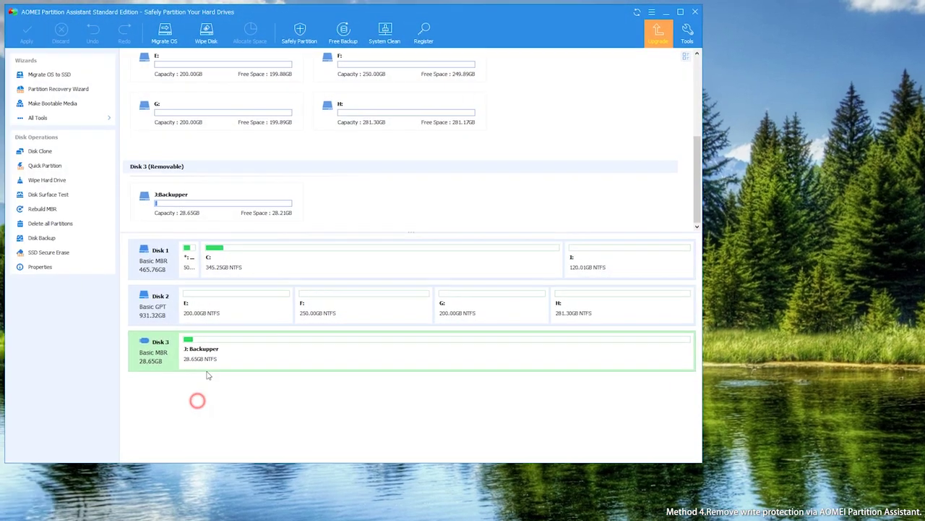
Set up a format of the J: Backupper partition on Disk 3 with the NTFS file system, keeping its label and default cluster size.
{"action": "right_click", "coordinate": [279, 357]}
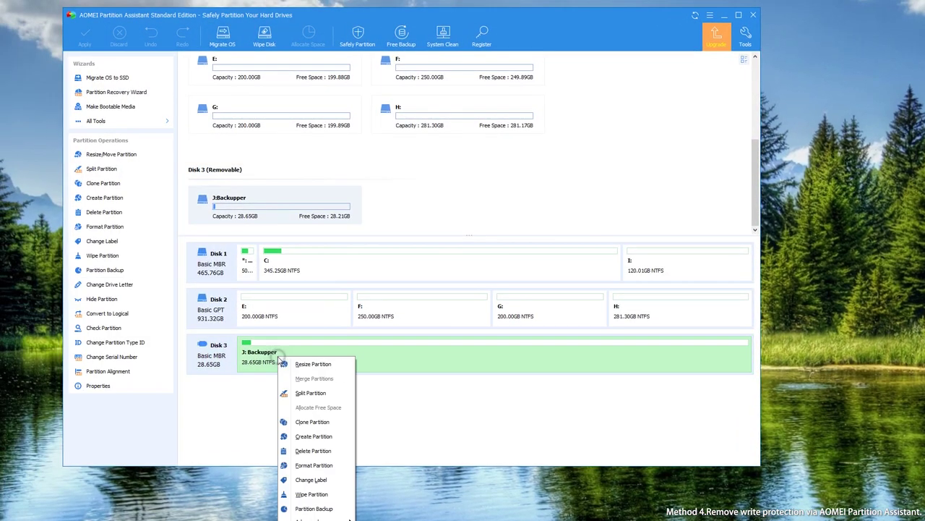
{"action": "left_click", "coordinate": [330, 466]}
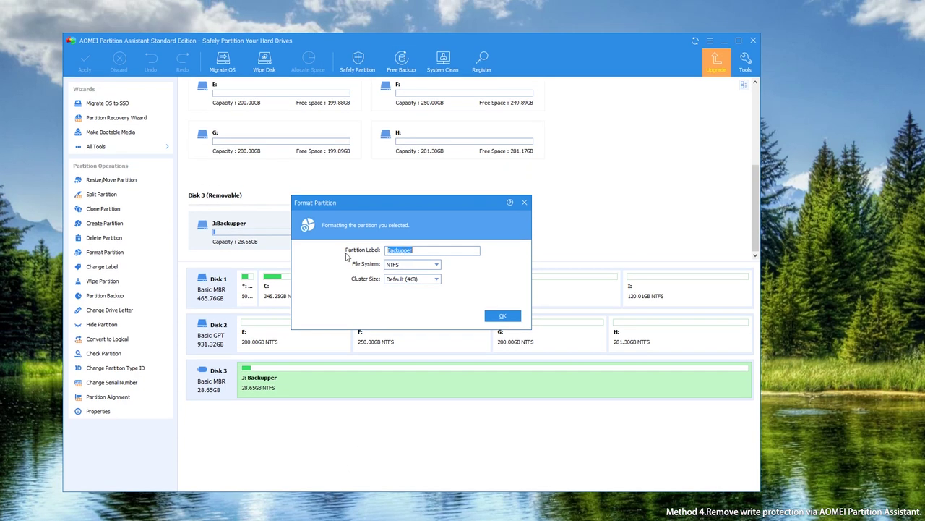
{"action": "left_click", "coordinate": [428, 265]}
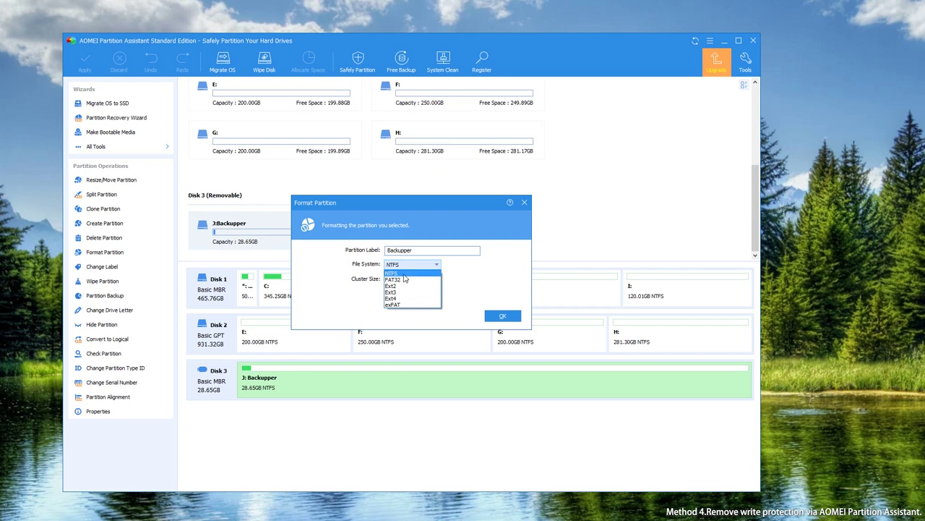
{"action": "left_click", "coordinate": [405, 276]}
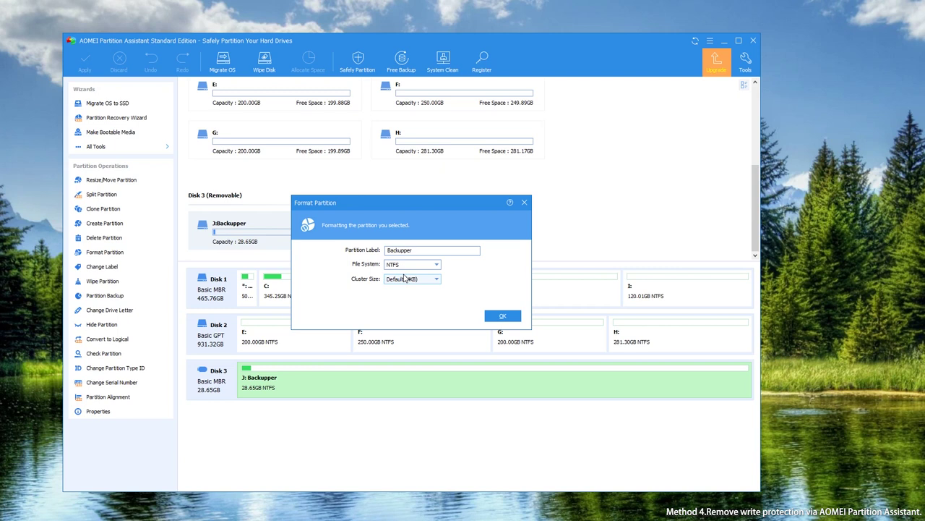
{"action": "left_click", "coordinate": [502, 317]}
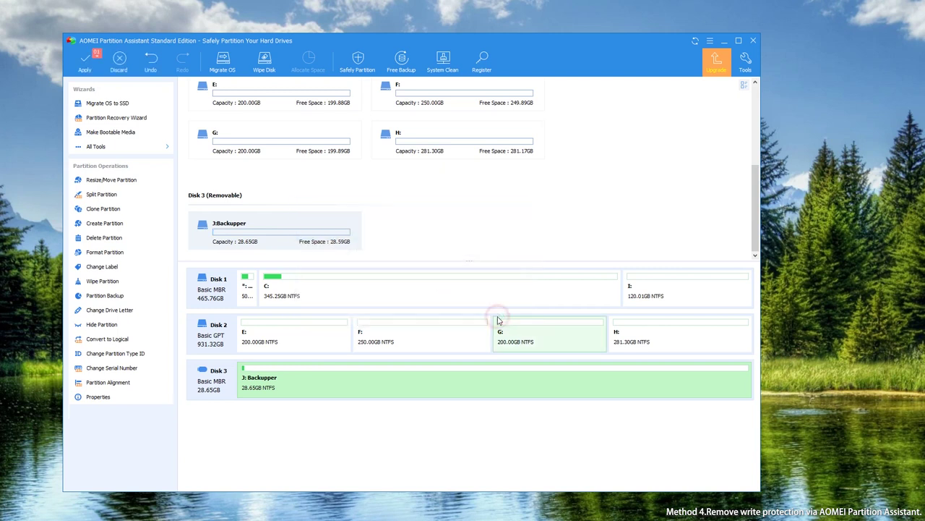
Apply the pending format of partition J:, confirm the start, and dismiss the completion message.
{"action": "left_click", "coordinate": [85, 69]}
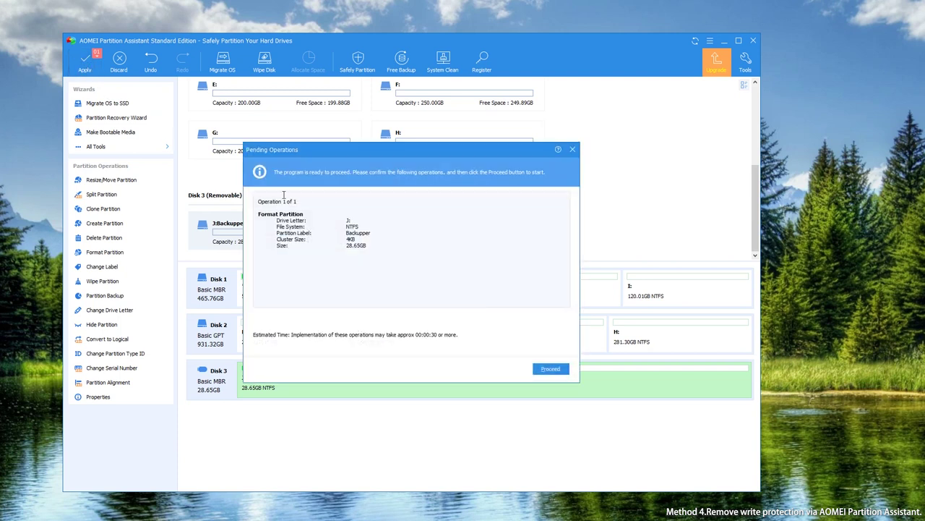
{"action": "left_click", "coordinate": [551, 374]}
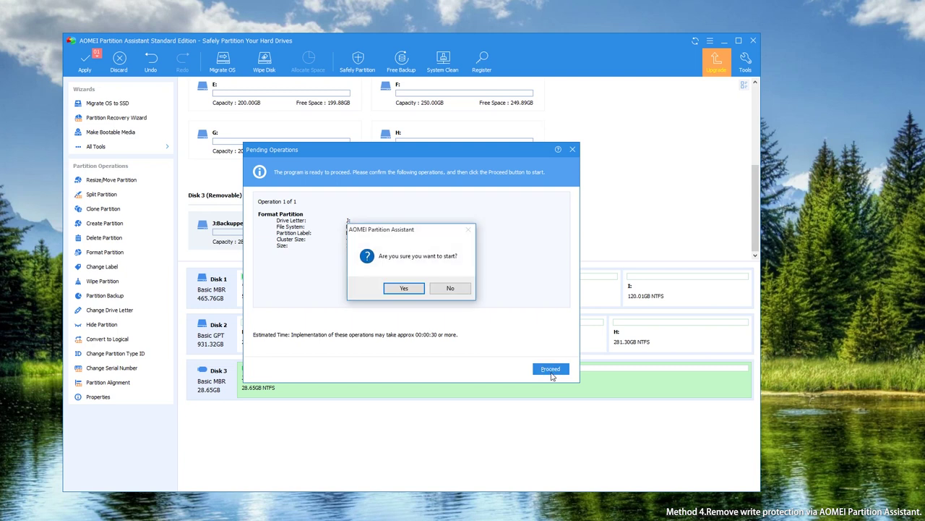
{"action": "left_click", "coordinate": [402, 288]}
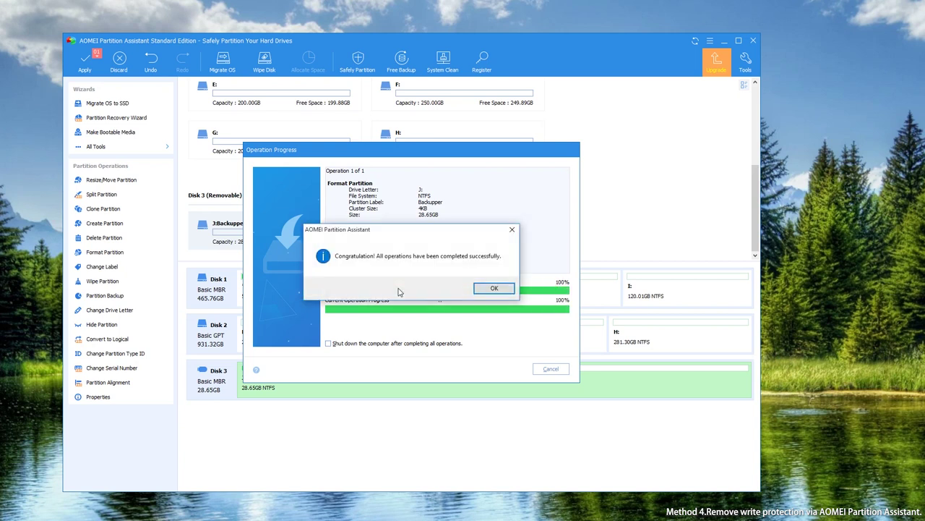
{"action": "left_click", "coordinate": [481, 288]}
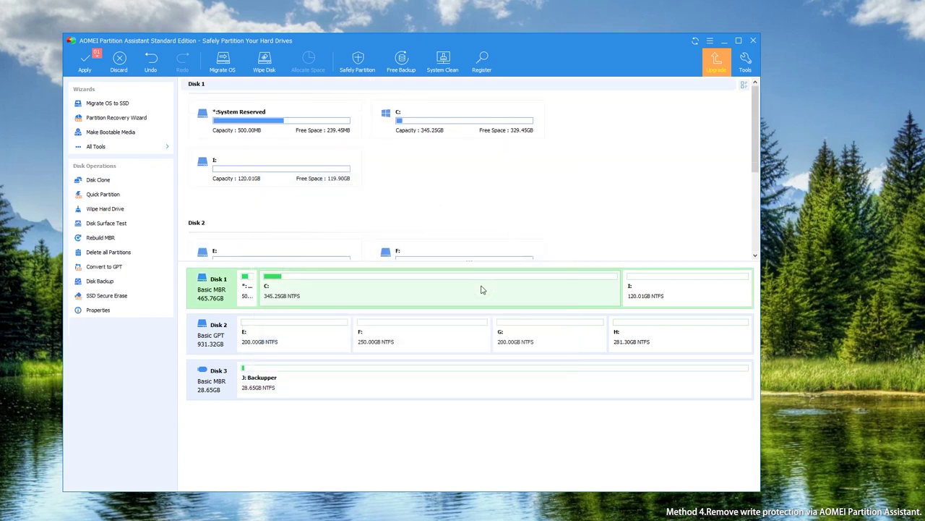